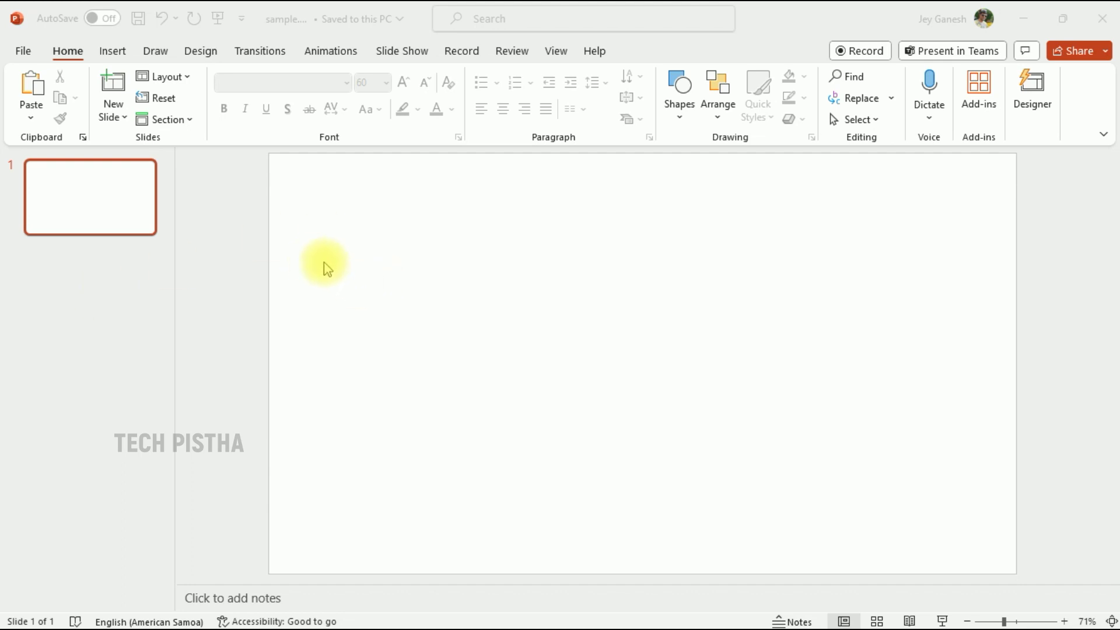
- Insert woman.jpg from this computer onto the slide
{"action": "left_click", "coordinate": [114, 52]}
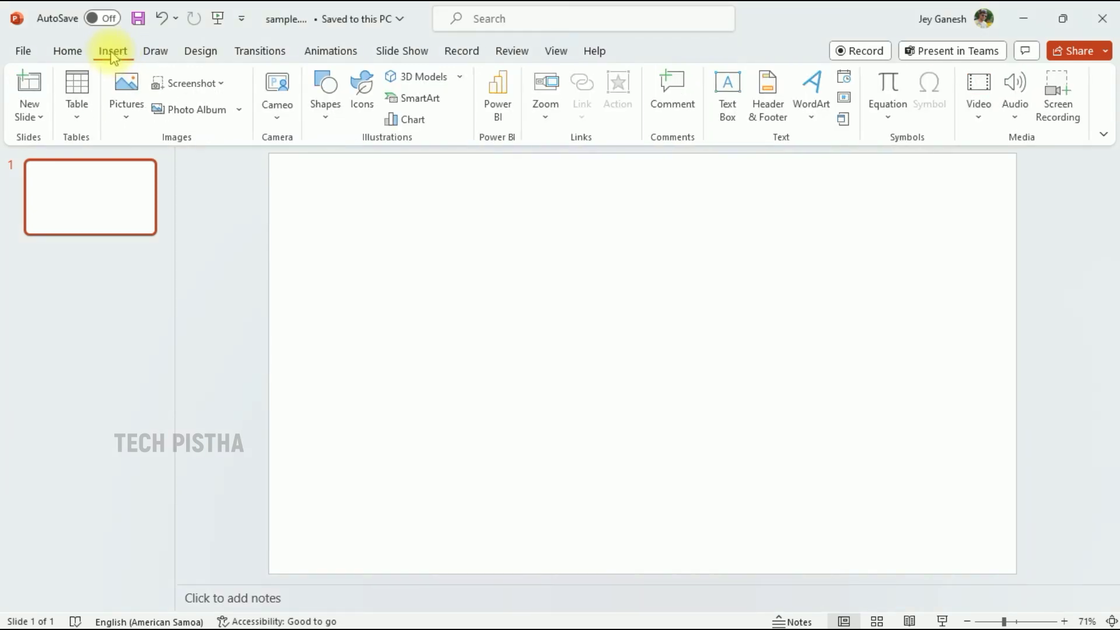
{"action": "left_click", "coordinate": [126, 101]}
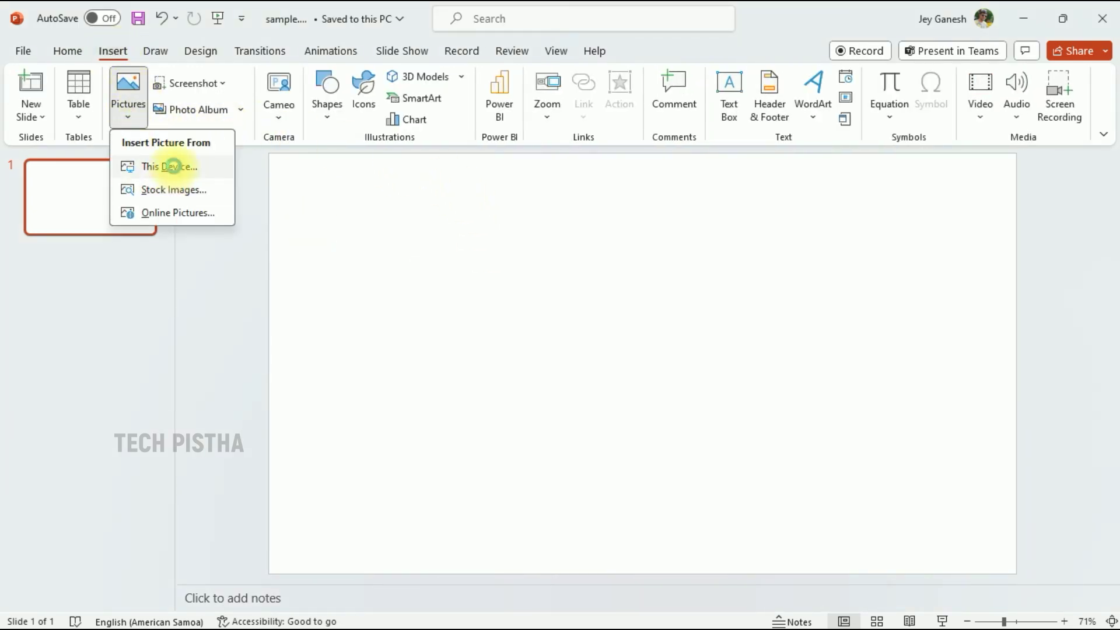
{"action": "left_click", "coordinate": [173, 166]}
{"action": "left_click", "coordinate": [233, 153]}
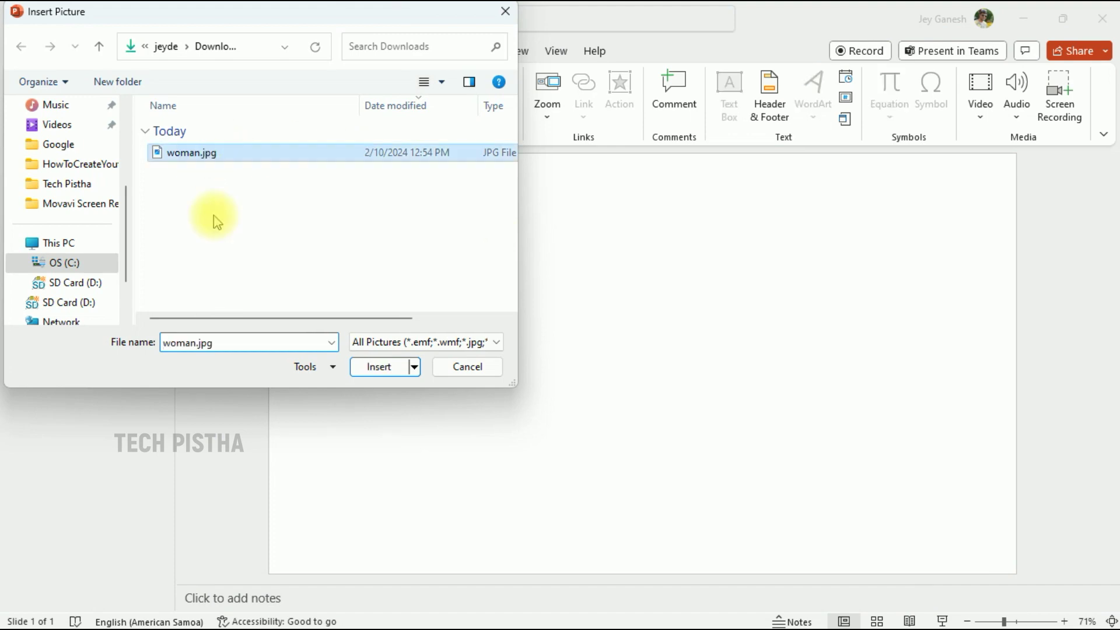
{"action": "left_click", "coordinate": [381, 366]}
{"action": "left_click", "coordinate": [322, 402]}
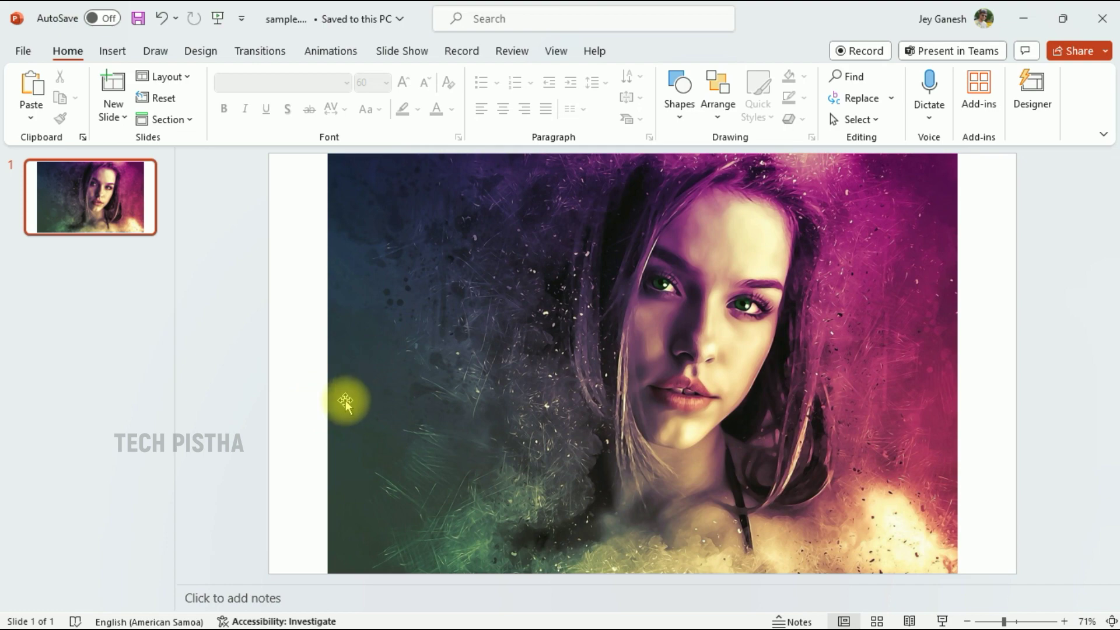
- Stretch the photo to the slide's left and right edges, delete it, then load imageresizer.com
{"action": "left_click", "coordinate": [350, 399]}
{"action": "left_click_drag", "start_coordinate": [327, 366], "coordinate": [268, 363]}
{"action": "left_click_drag", "start_coordinate": [953, 363], "coordinate": [1017, 363]}
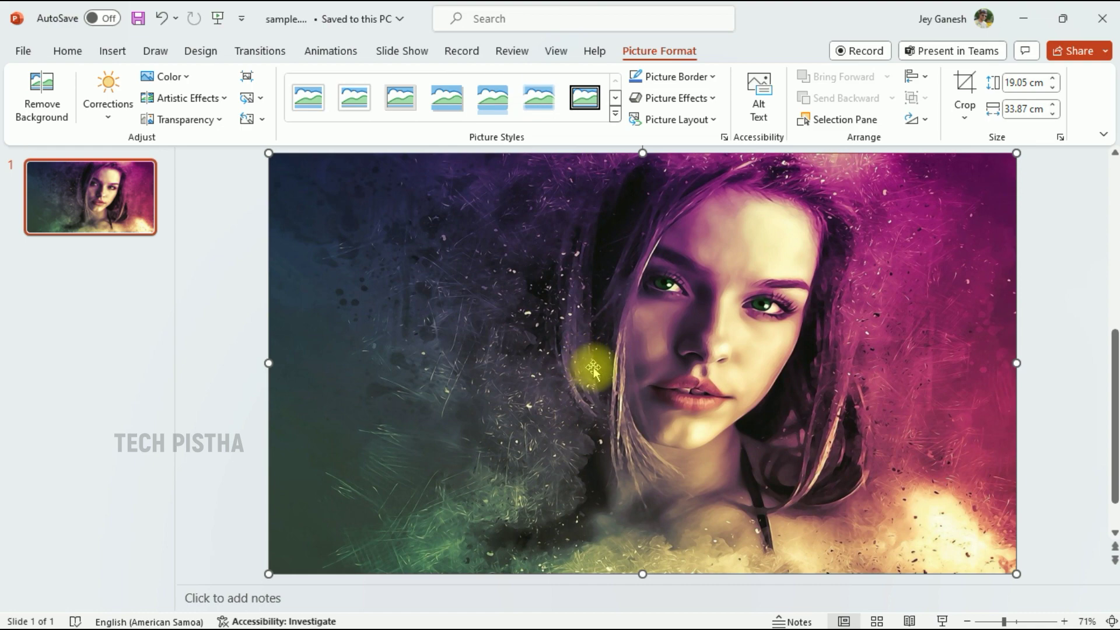
{"action": "key", "text": "Delete"}
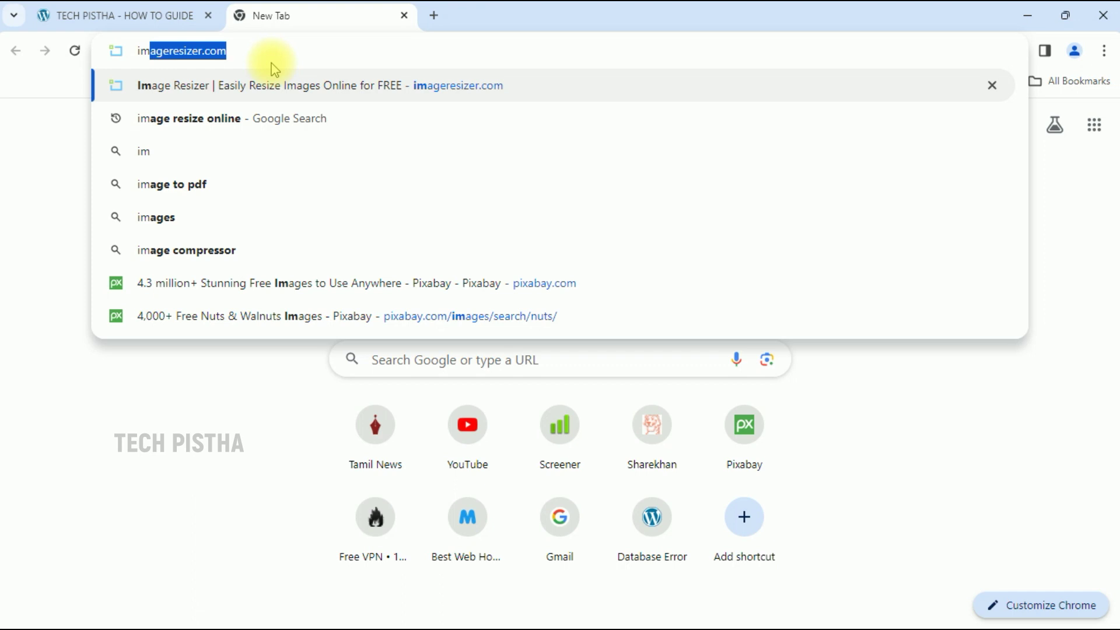
{"action": "key", "text": "Return"}
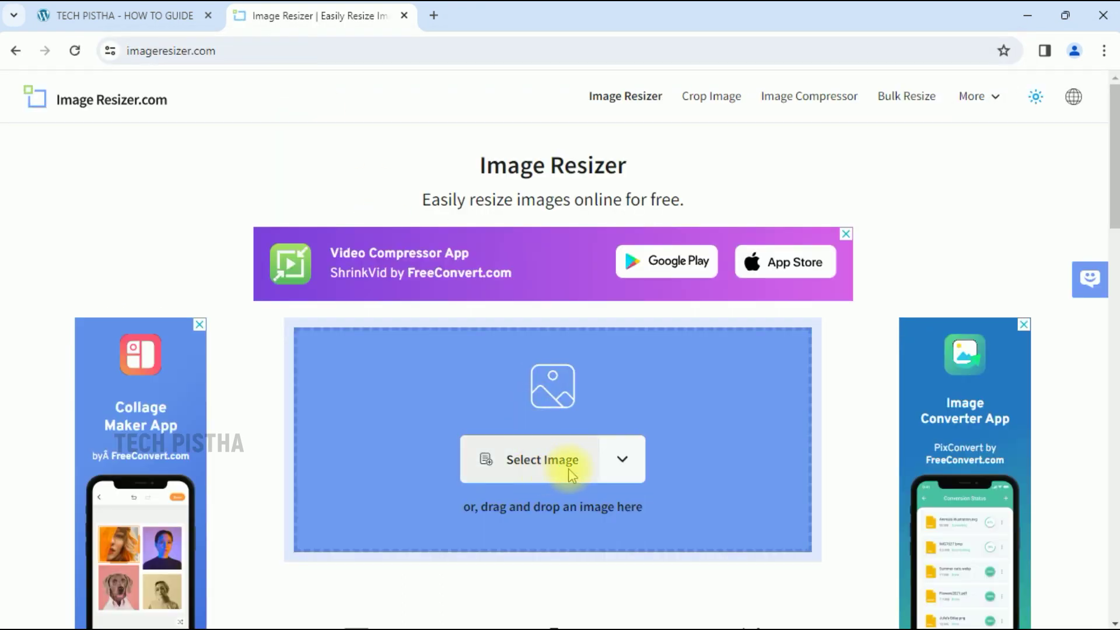
- Upload woman.jpg to ImageResizer.com
{"action": "left_click", "coordinate": [558, 470]}
{"action": "left_click", "coordinate": [158, 187]}
{"action": "left_click", "coordinate": [419, 323]}
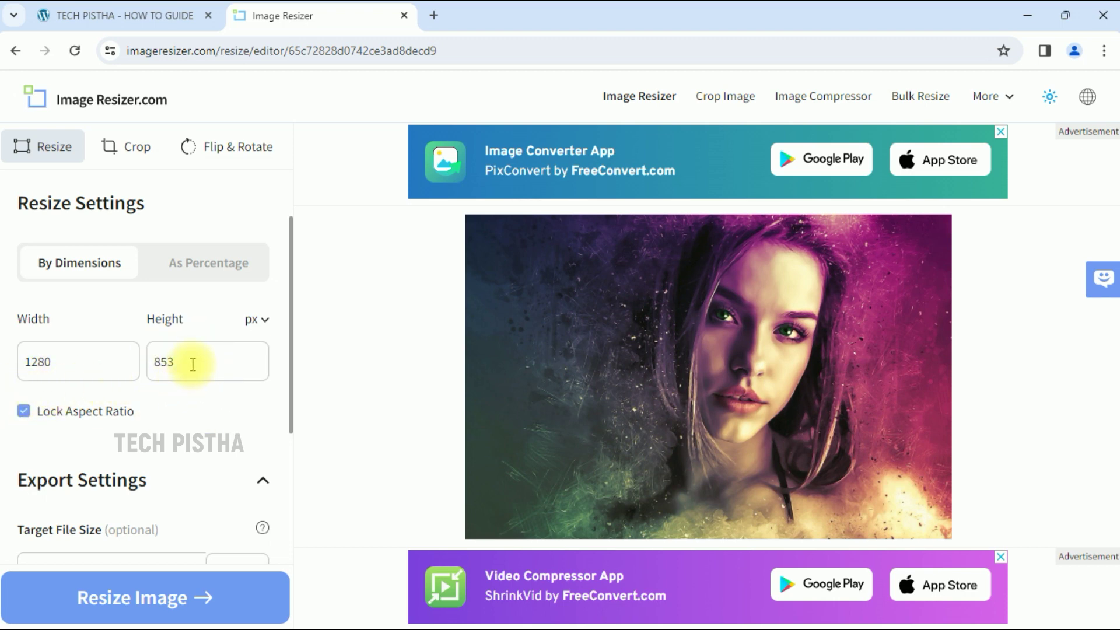
- Unlock aspect ratio, resize to 1280 × 720 with height 720, download it and show it in its folder
{"action": "left_click", "coordinate": [24, 412]}
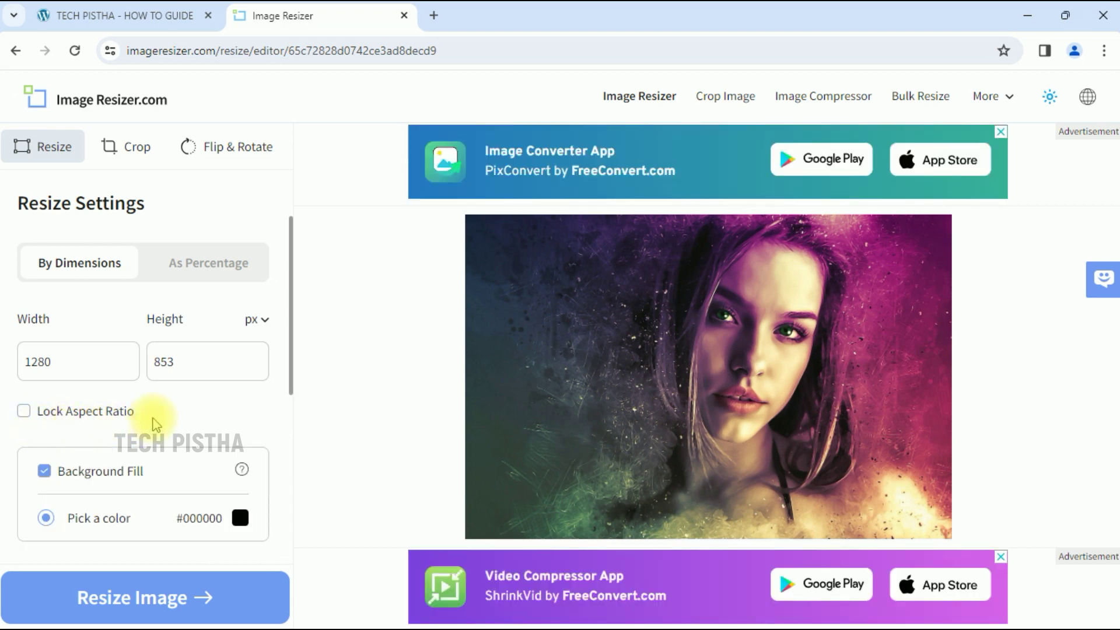
{"action": "double_click", "coordinate": [195, 359]}
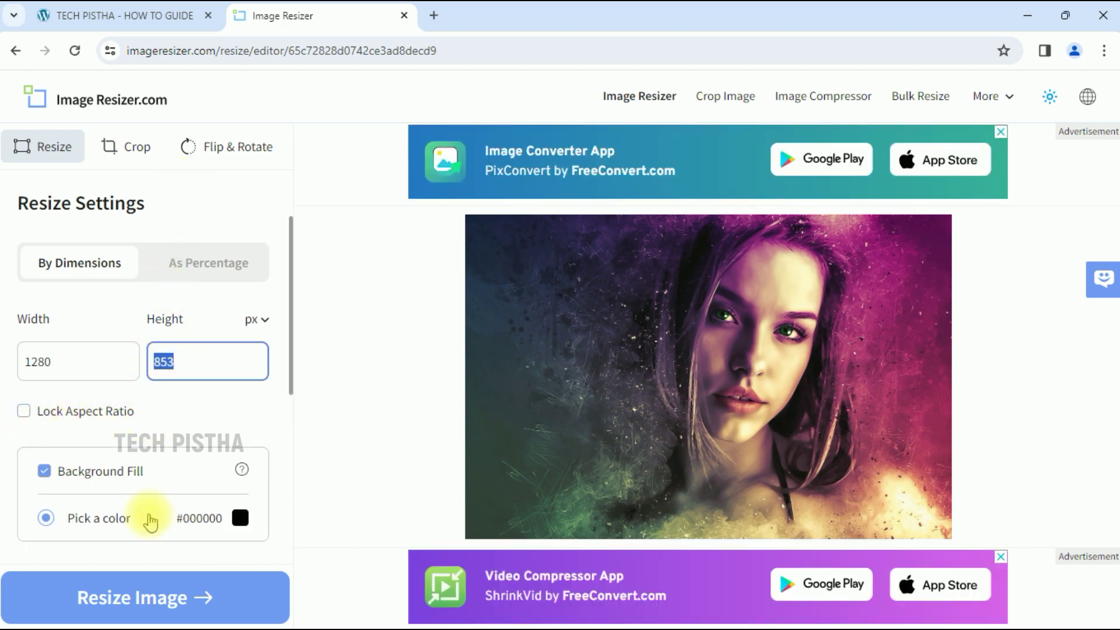
{"action": "type", "text": "720"}
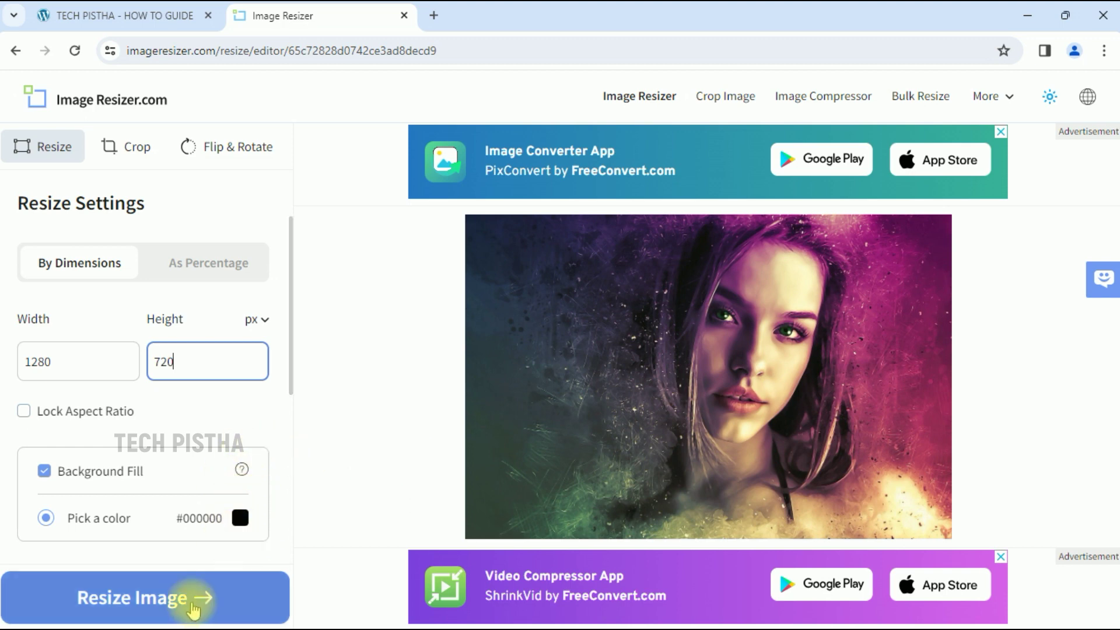
{"action": "left_click", "coordinate": [149, 604]}
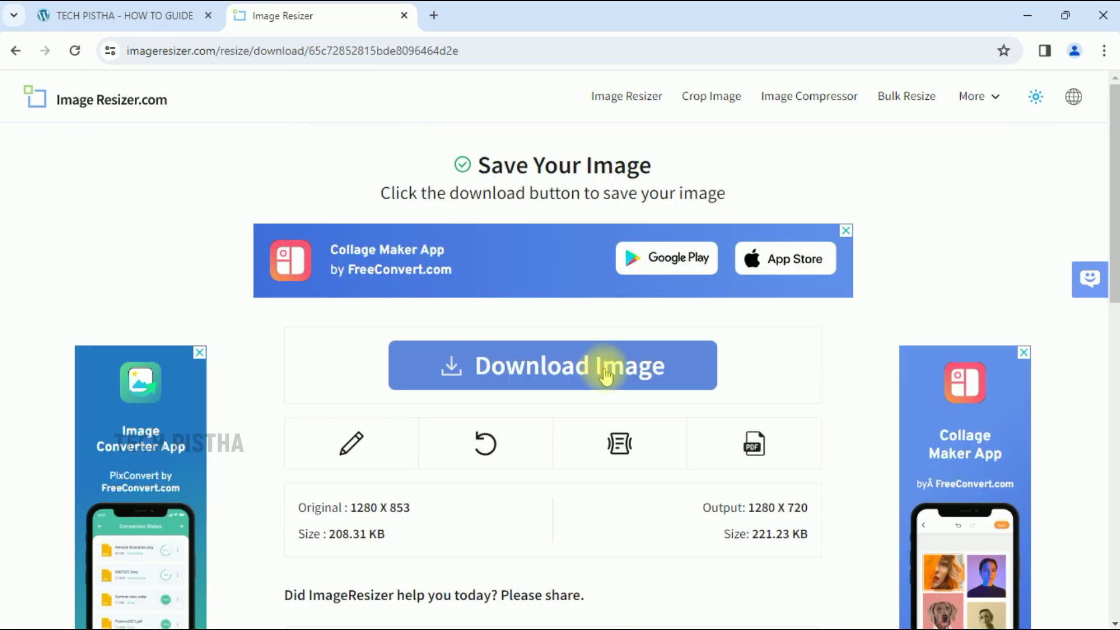
{"action": "left_click", "coordinate": [598, 372]}
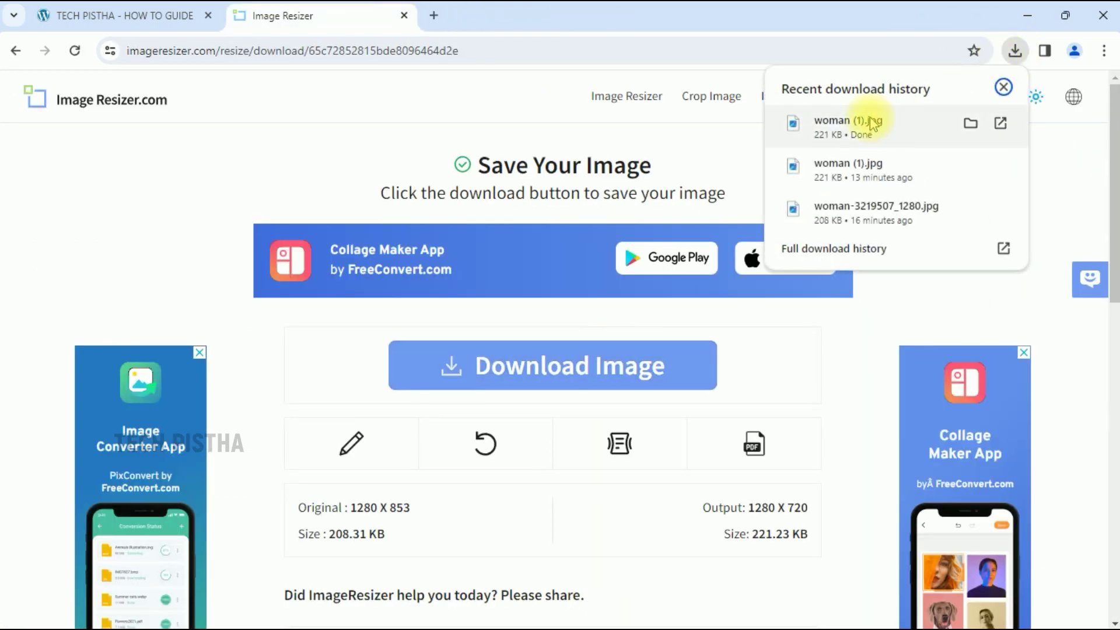
{"action": "left_click", "coordinate": [999, 123]}
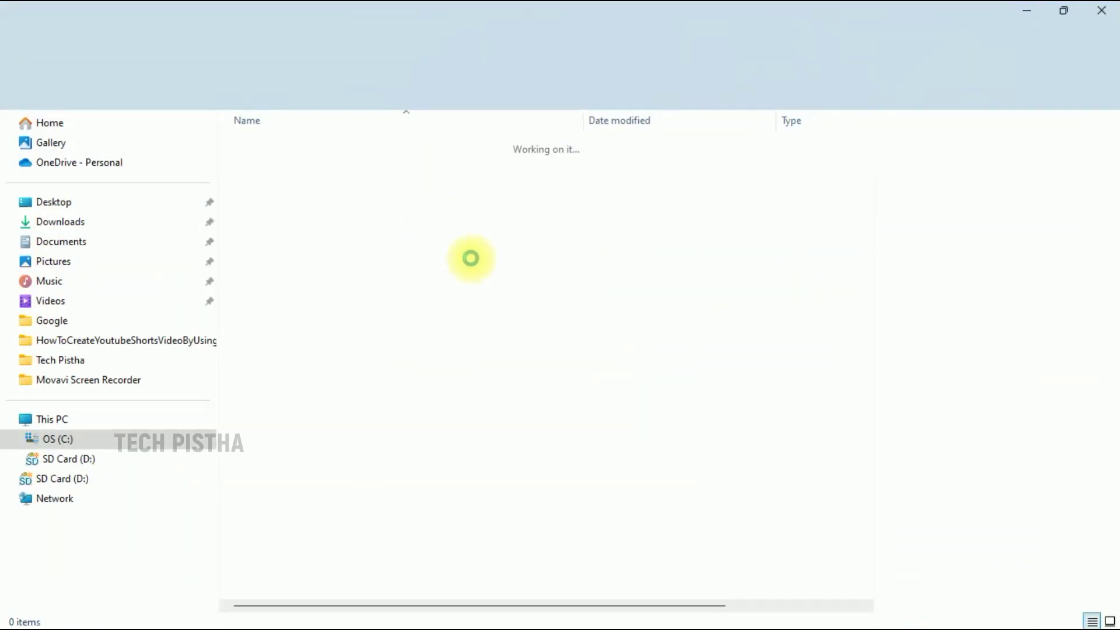
- Preview woman (1).jpg to confirm 1280 × 720 with black side bars, then return to the browser
{"action": "double_click", "coordinate": [285, 168]}
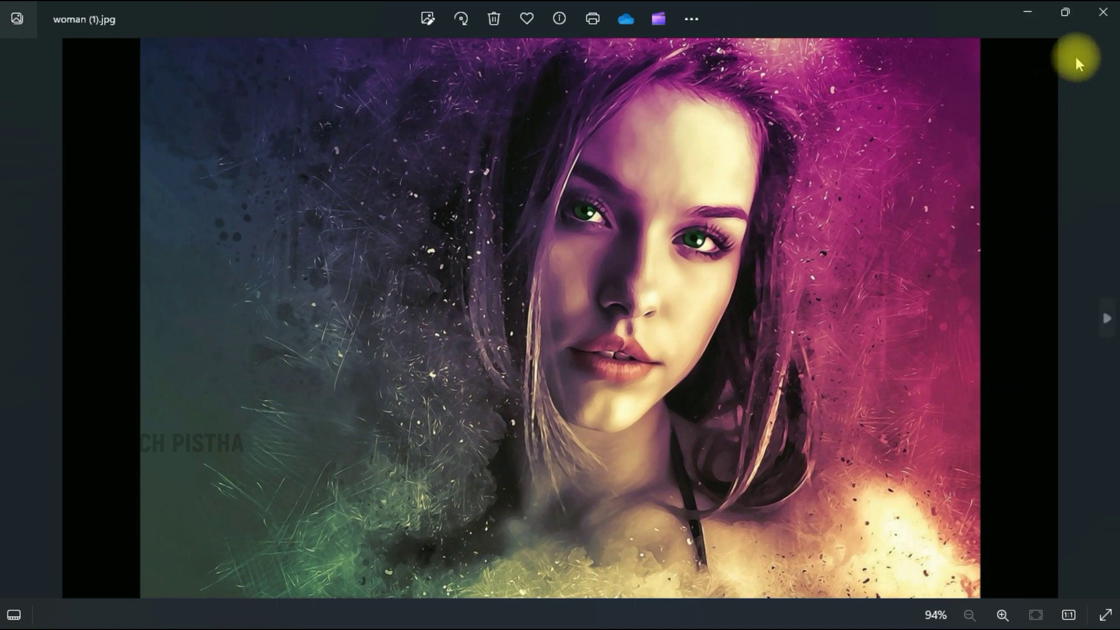
{"action": "left_click", "coordinate": [1099, 16]}
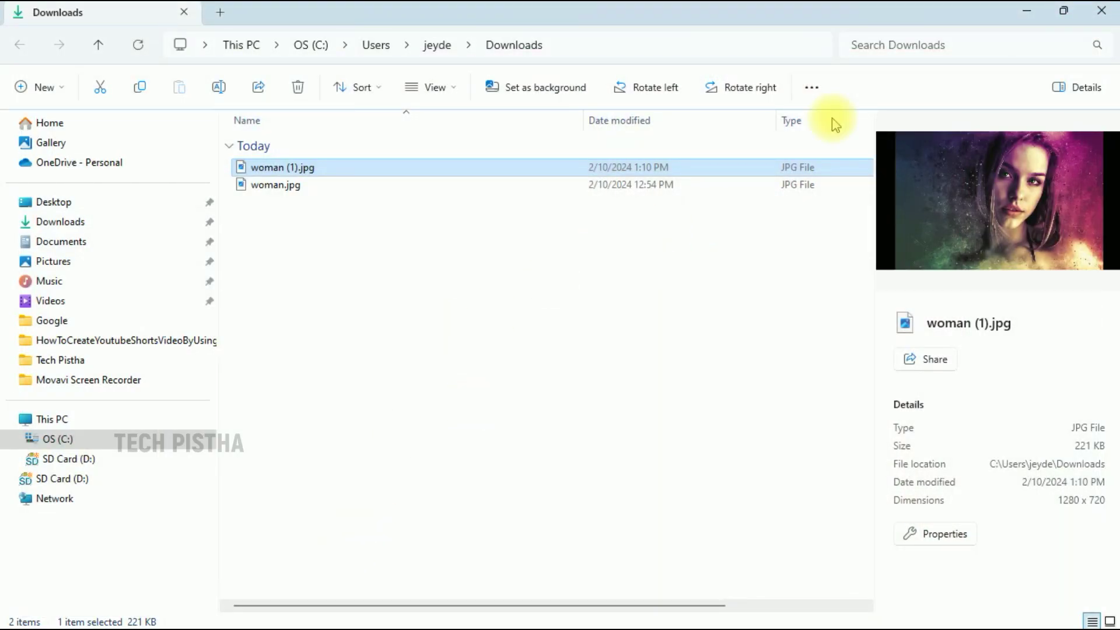
{"action": "left_click", "coordinate": [633, 287]}
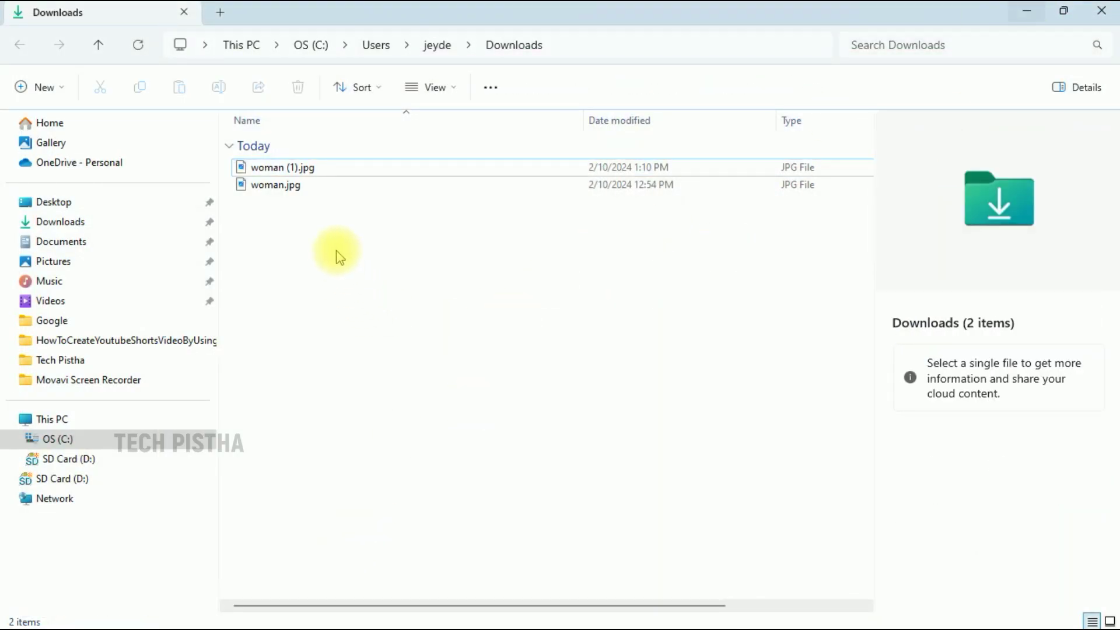
{"action": "key", "text": "space"}
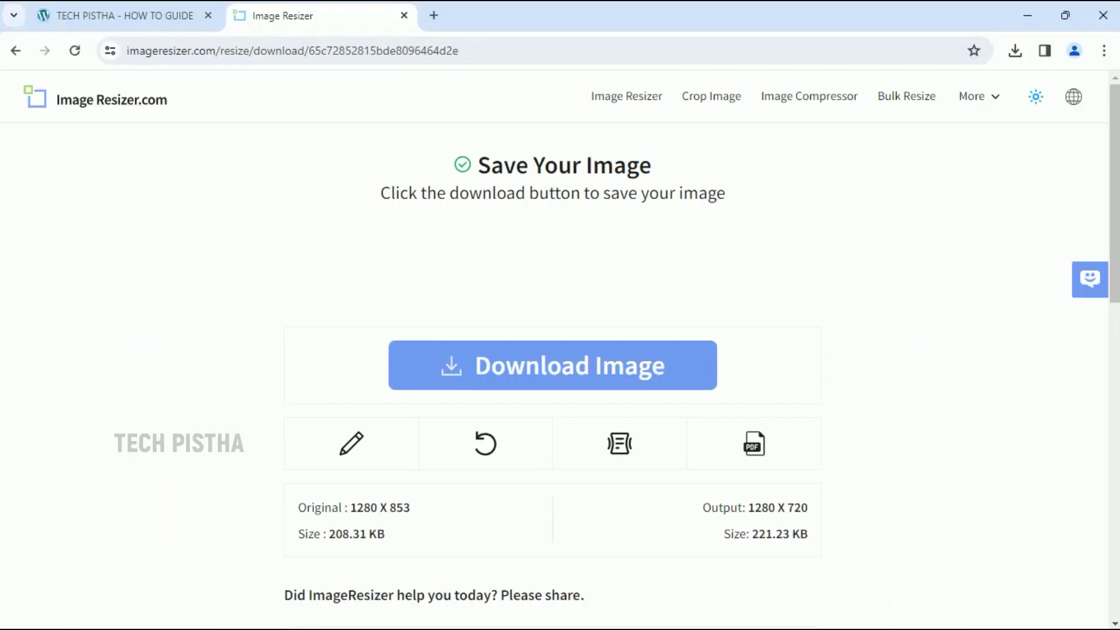
- Go back to the ImageResizer.com home page and upload woman.jpg again
{"action": "left_click", "coordinate": [99, 102]}
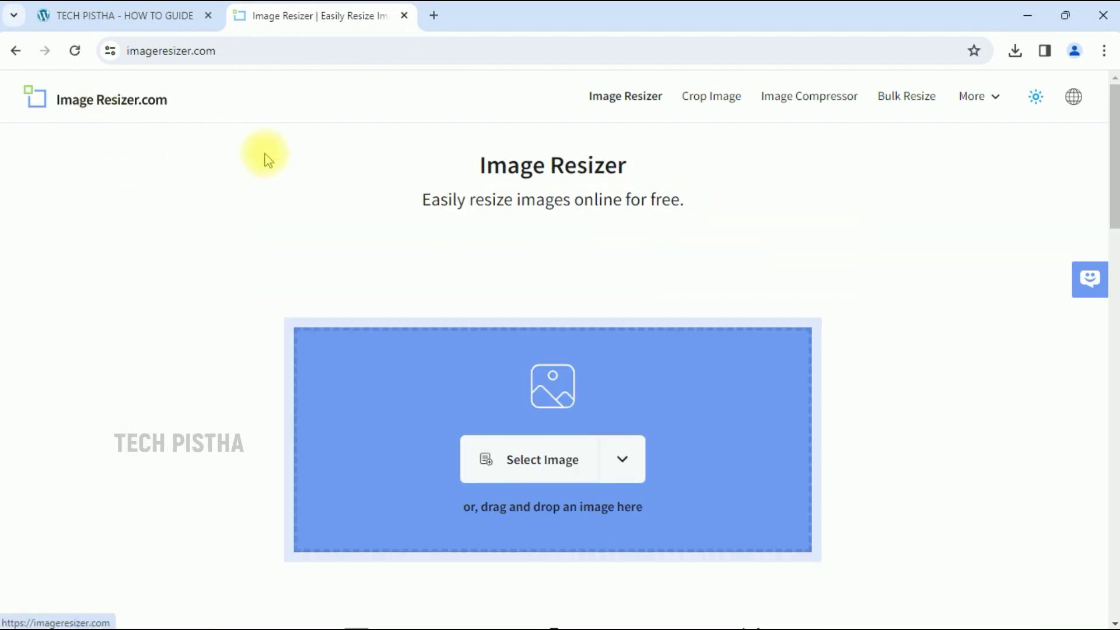
{"action": "left_click", "coordinate": [527, 462]}
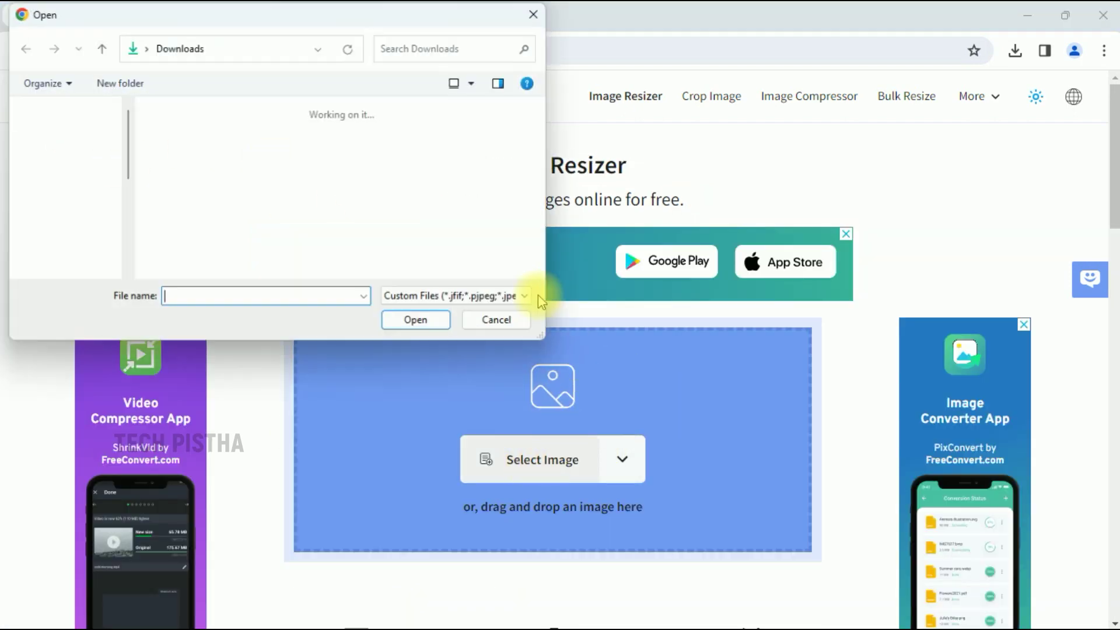
{"action": "left_click", "coordinate": [187, 175]}
{"action": "left_click", "coordinate": [415, 319]}
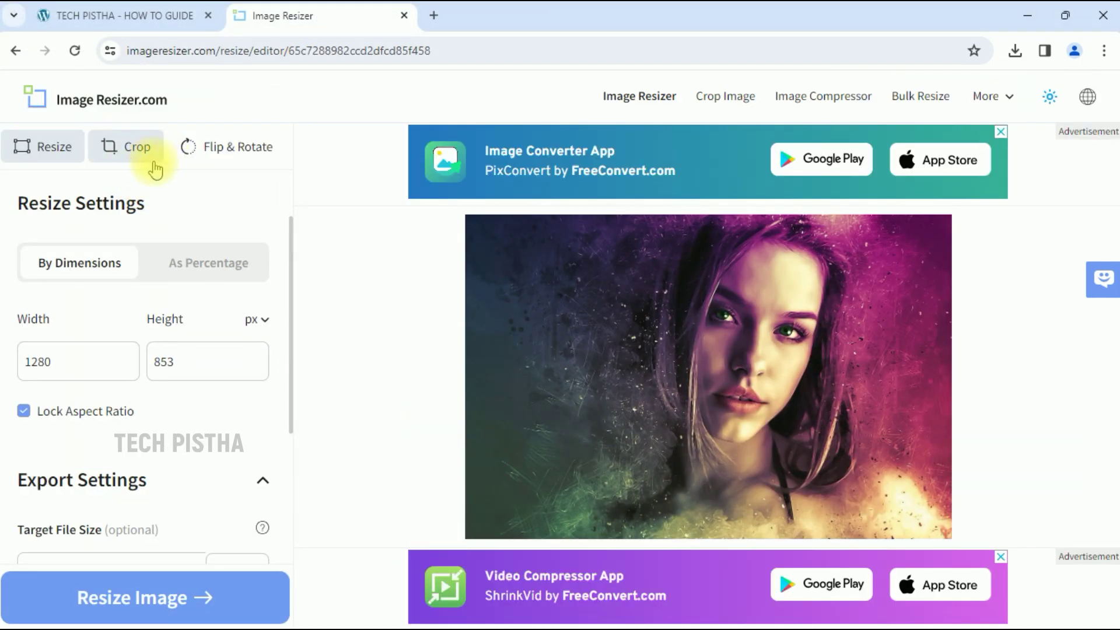
- Set a 1280 × 720 crop box and position it on the photo
{"action": "left_click", "coordinate": [138, 150]}
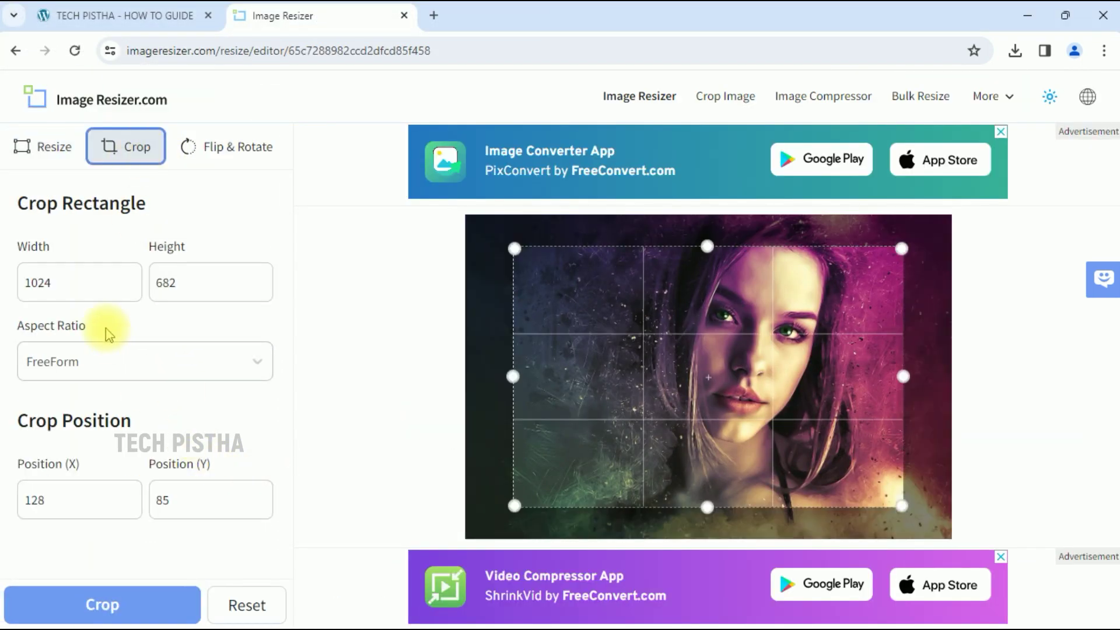
{"action": "left_click_drag", "start_coordinate": [187, 296], "coordinate": [116, 286]}
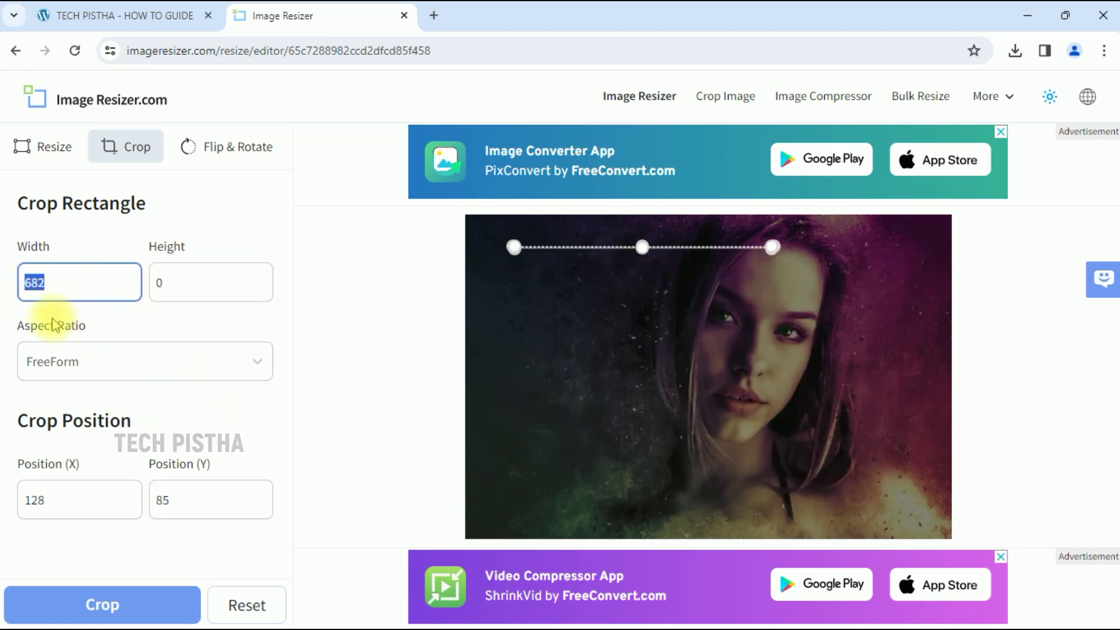
{"action": "type", "text": "1280"}
{"action": "key", "text": "Tab"}
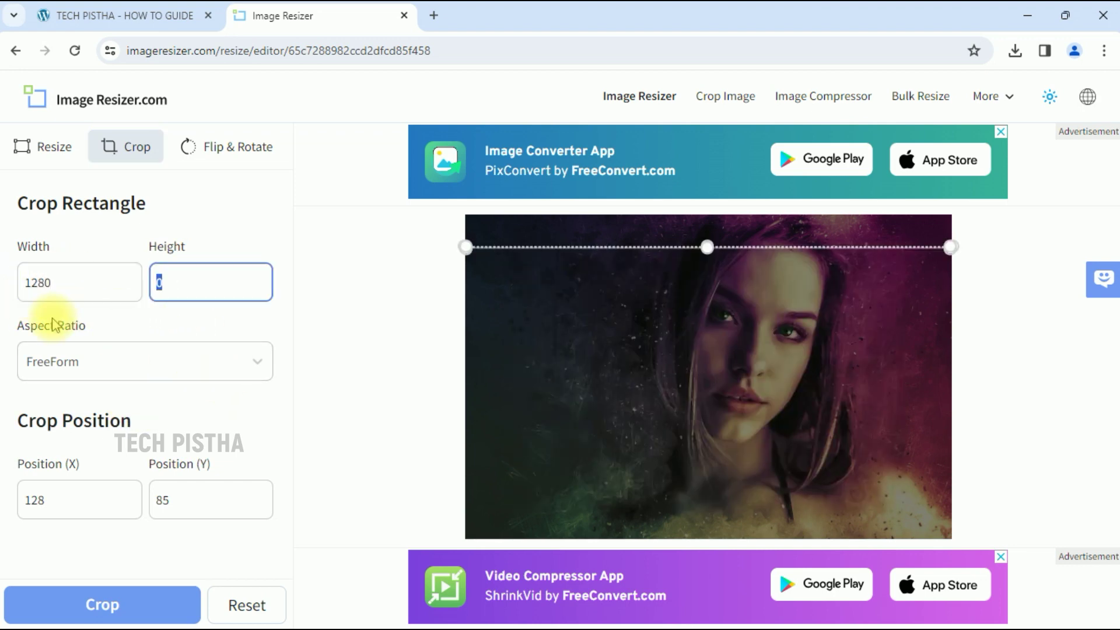
{"action": "type", "text": "720"}
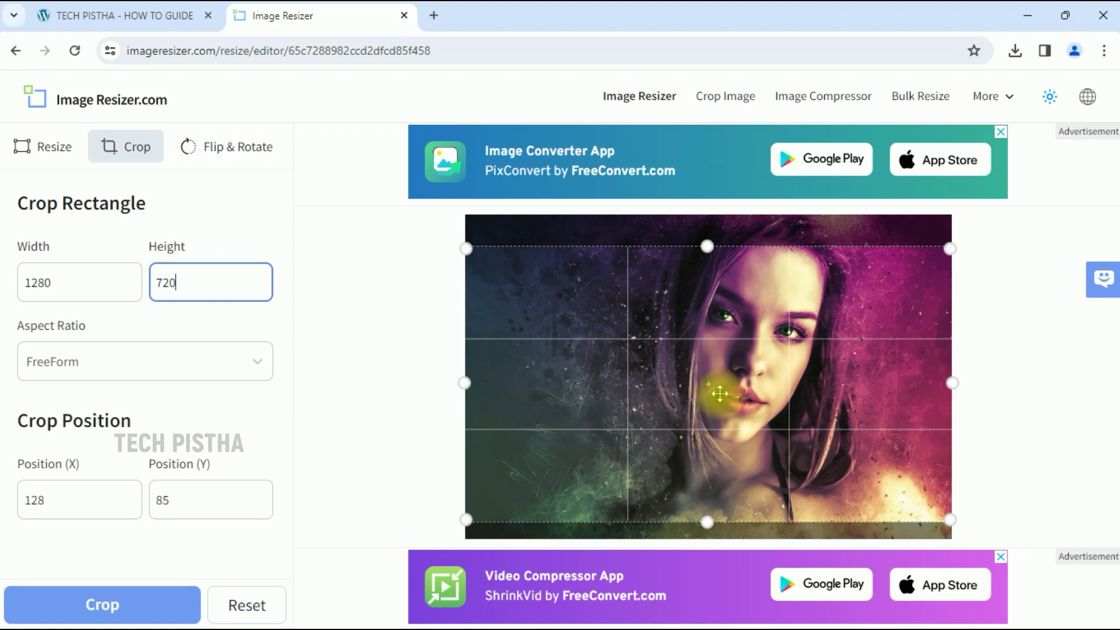
{"action": "left_click_drag", "start_coordinate": [727, 387], "coordinate": [732, 364]}
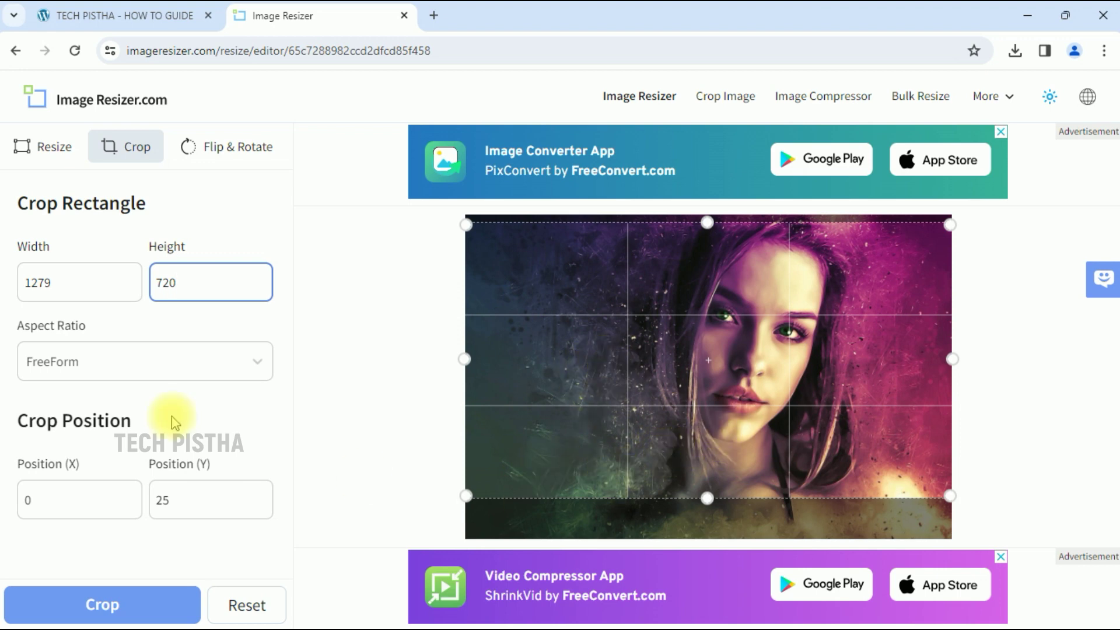
{"action": "left_click", "coordinate": [81, 284]}
{"action": "key", "text": "BackSpace"}
{"action": "key", "text": "BackSpace"}
{"action": "type", "text": "80"}
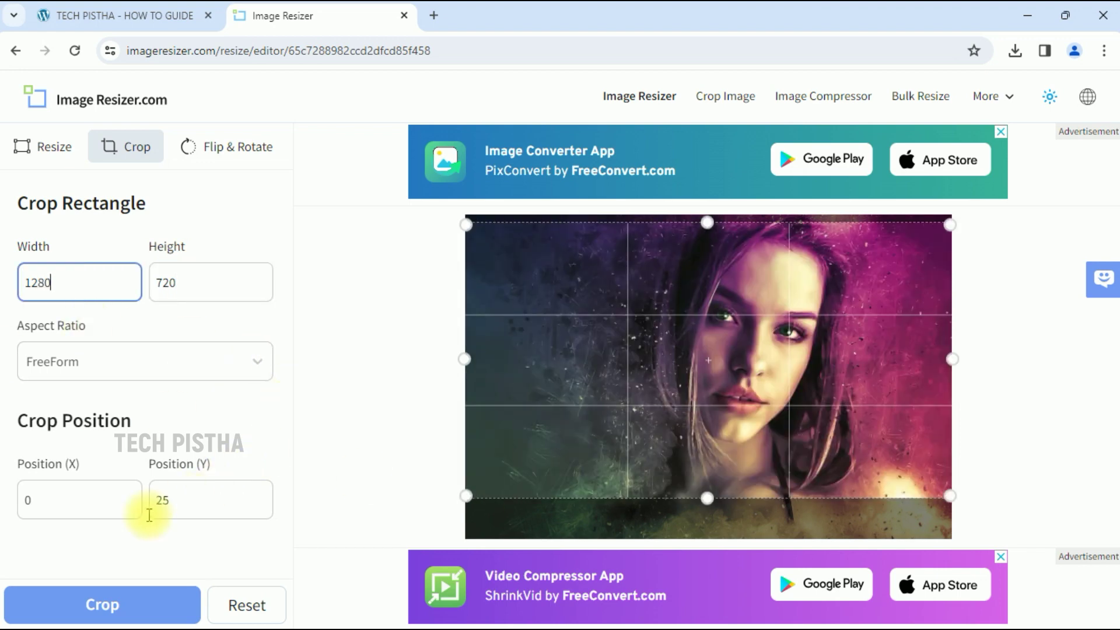
- Apply the crop, process the image at 1280 × 720 and download it
{"action": "left_click", "coordinate": [111, 615]}
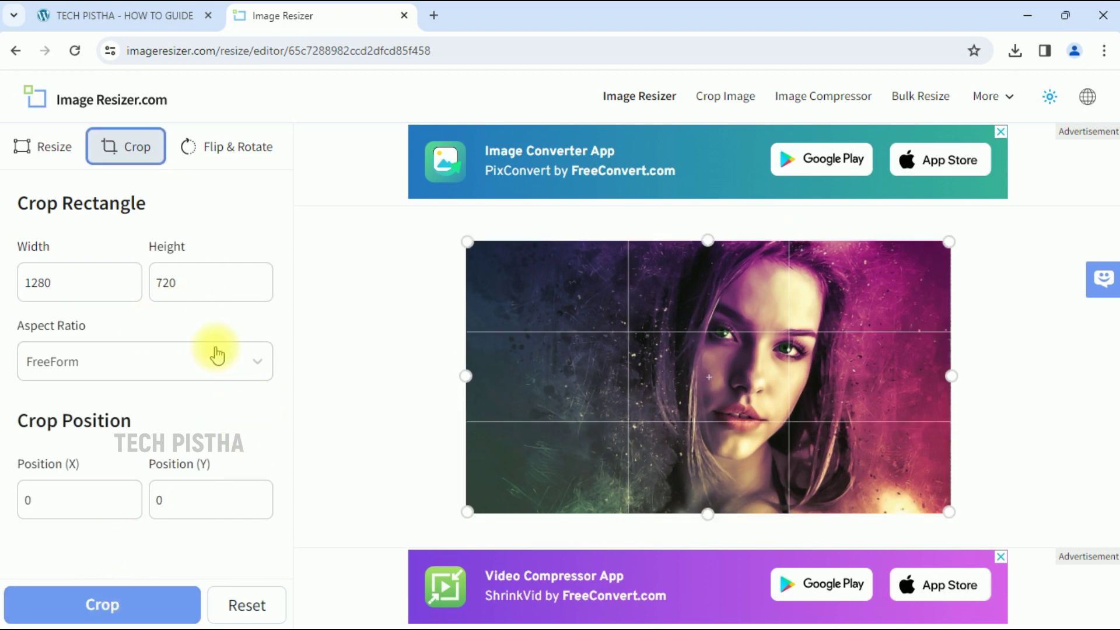
{"action": "left_click", "coordinate": [47, 146]}
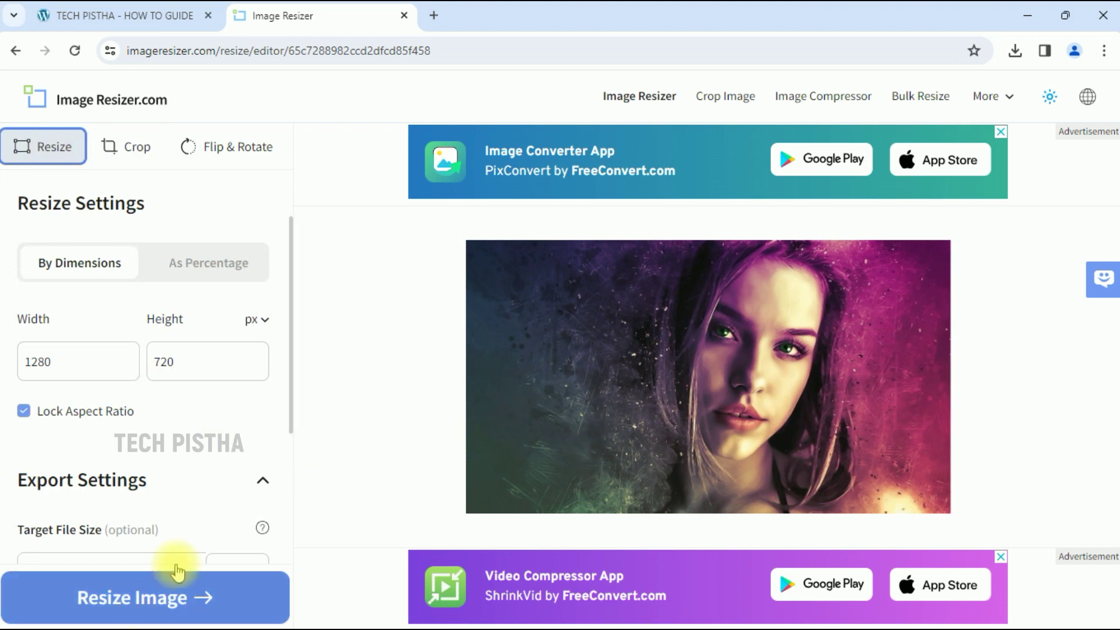
{"action": "left_click", "coordinate": [149, 607]}
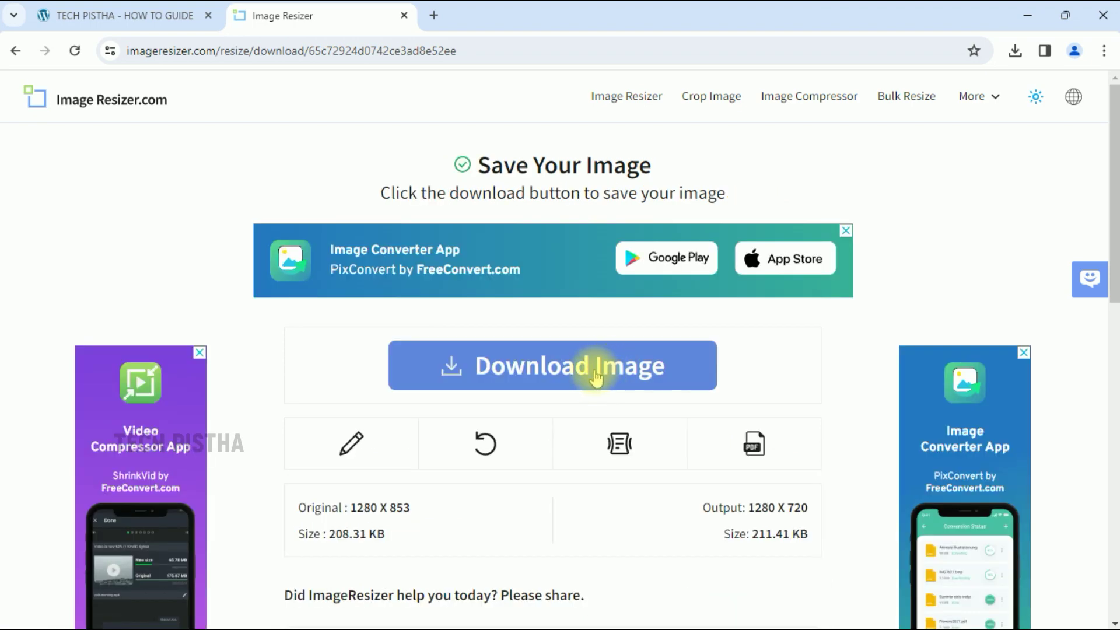
{"action": "left_click", "coordinate": [590, 371]}
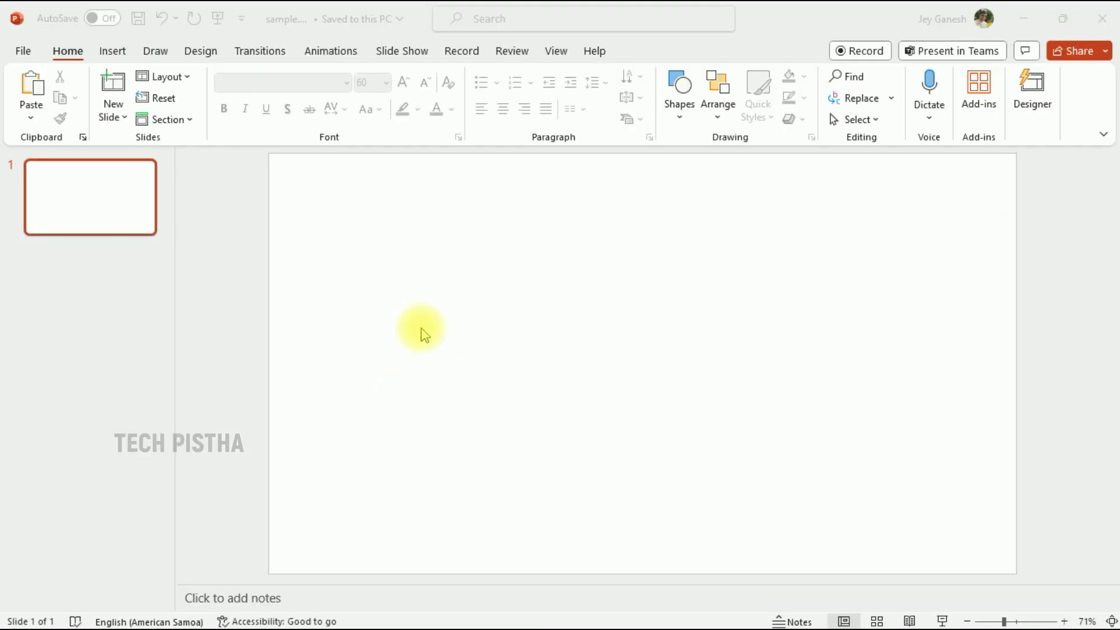
- Insert the cropped woman (1).jpg from Downloads onto the PowerPoint slide
{"action": "left_click", "coordinate": [118, 66]}
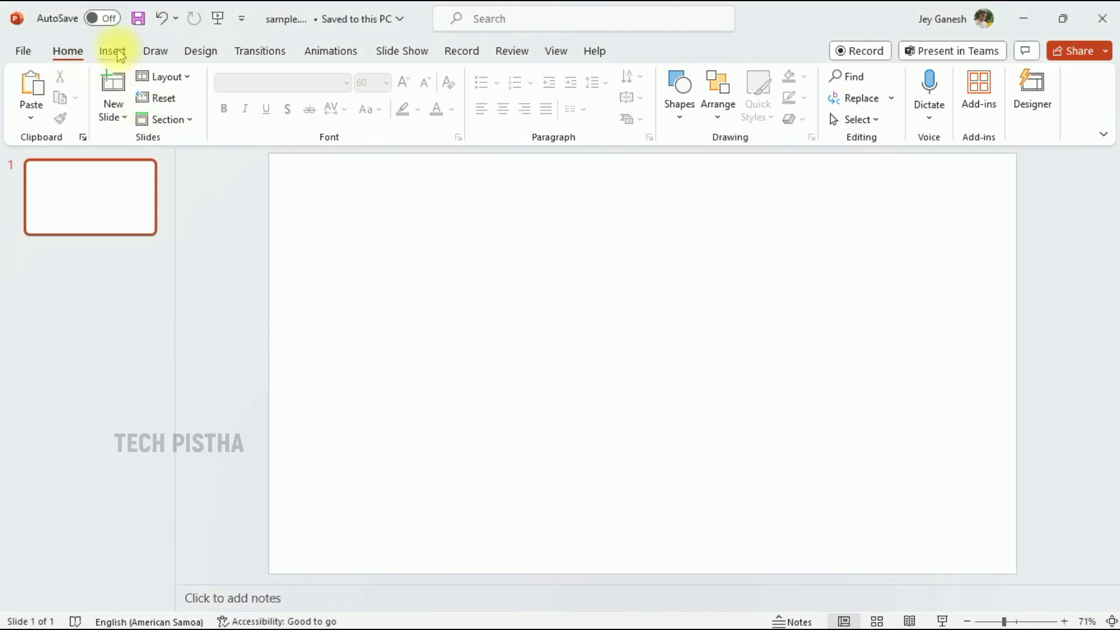
{"action": "left_click", "coordinate": [113, 52]}
{"action": "left_click", "coordinate": [126, 95]}
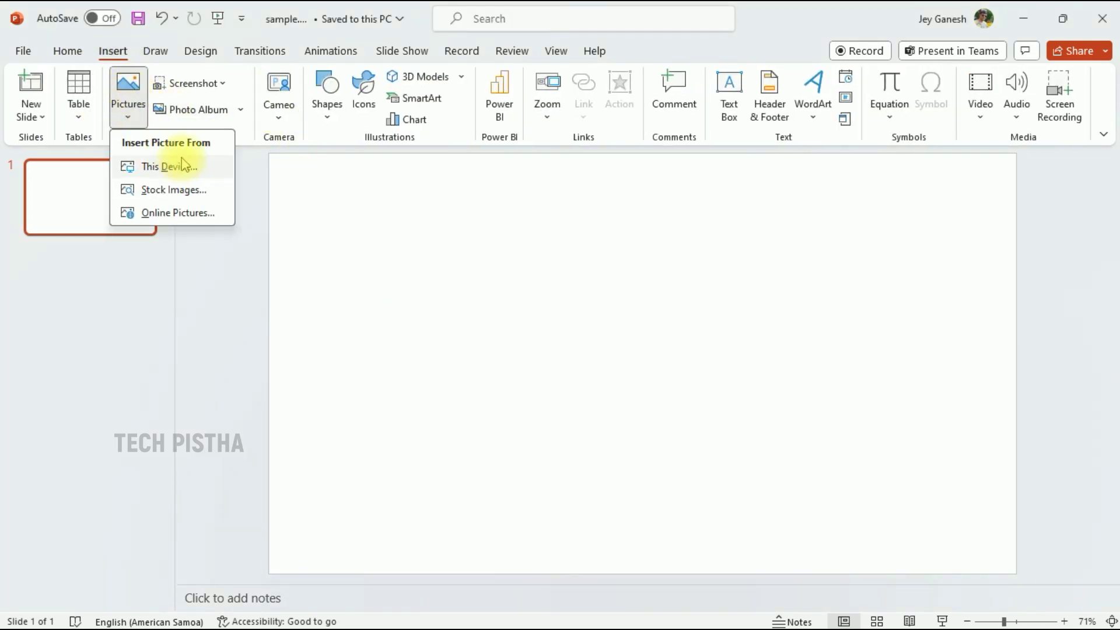
{"action": "left_click", "coordinate": [183, 166]}
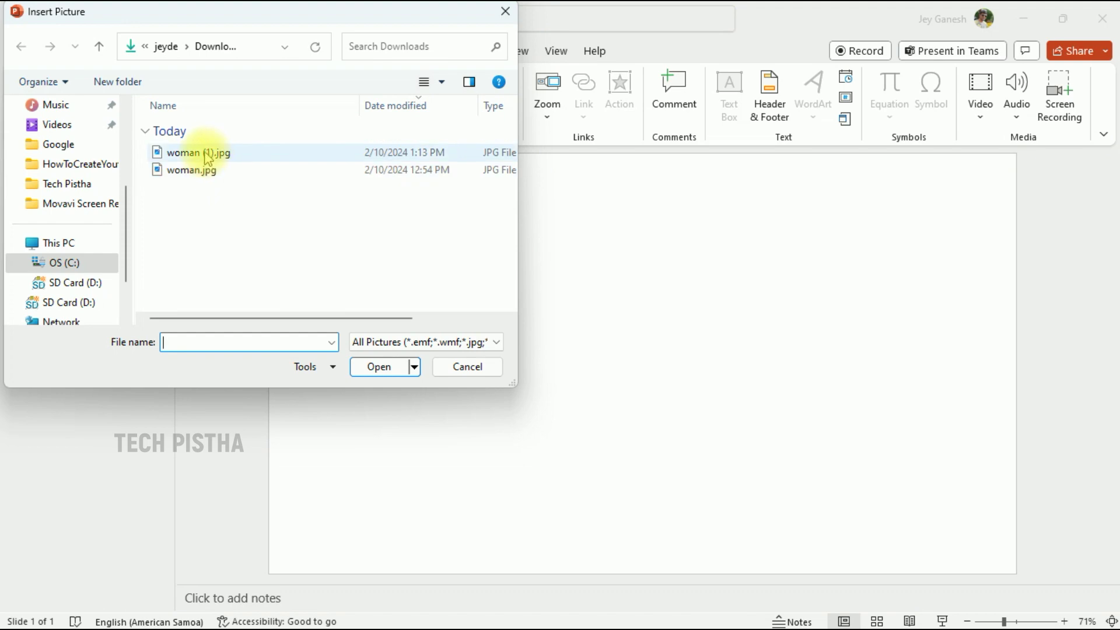
{"action": "left_click", "coordinate": [209, 155]}
{"action": "left_click", "coordinate": [363, 367]}
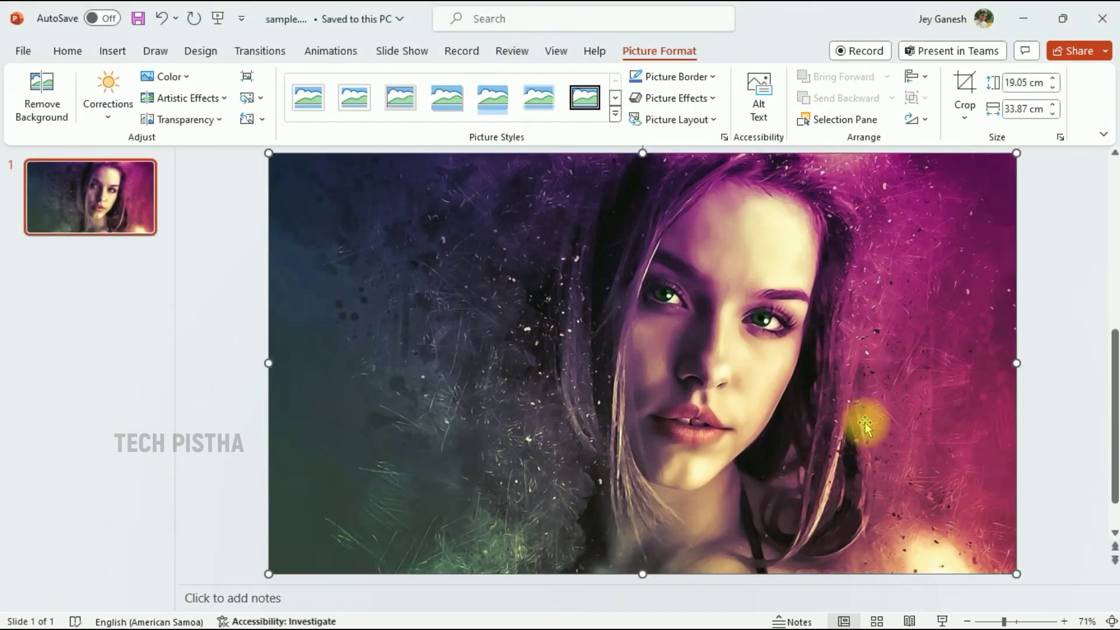
- Check that the picture fills the slide at 19.05 × 33.87 cm without stretching
{"action": "left_click", "coordinate": [1068, 392]}
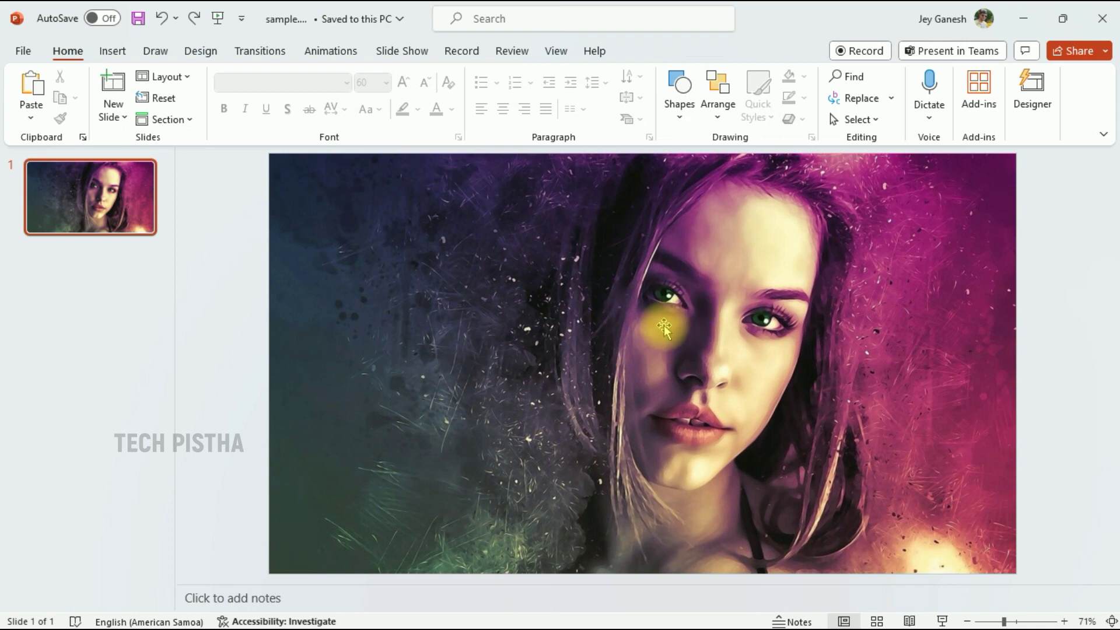
{"action": "left_click", "coordinate": [670, 344]}
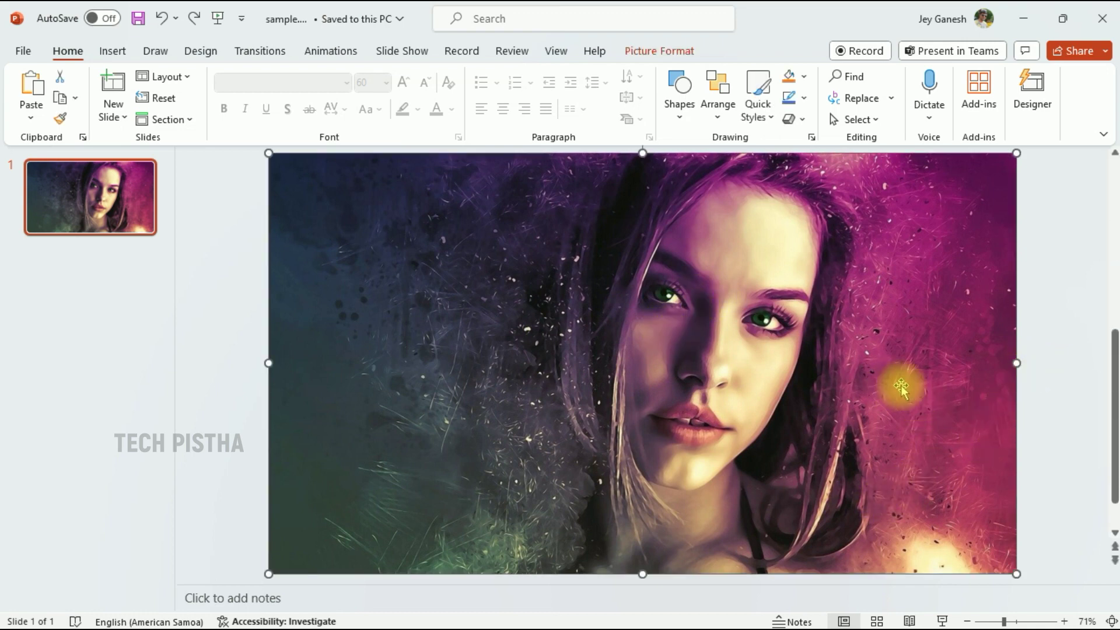
{"action": "left_click", "coordinate": [1044, 305]}
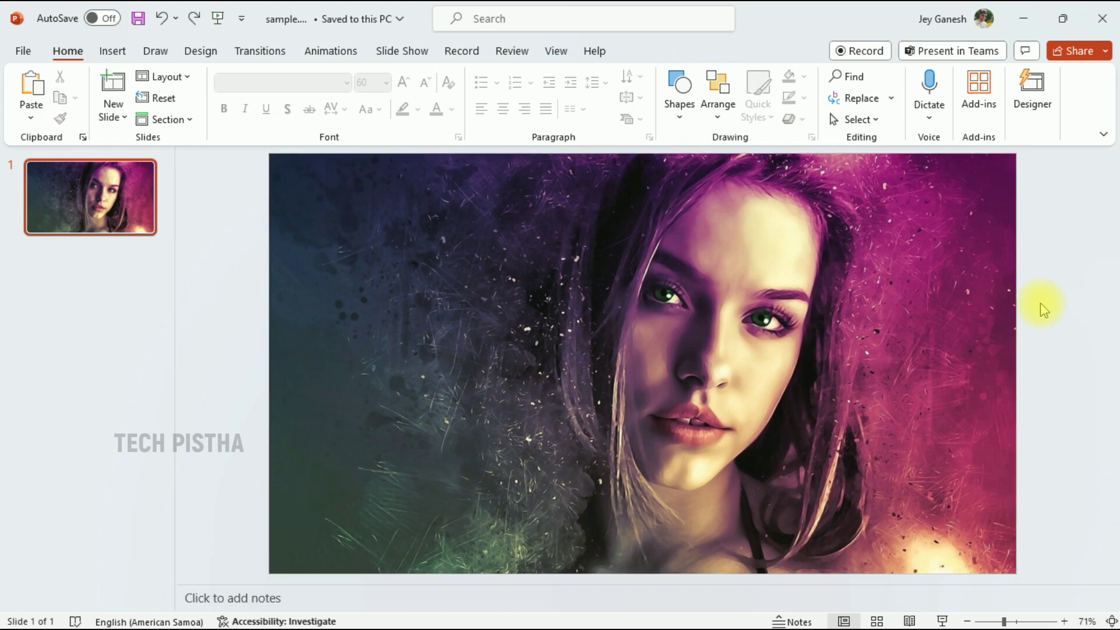
{"action": "left_click", "coordinate": [843, 387]}
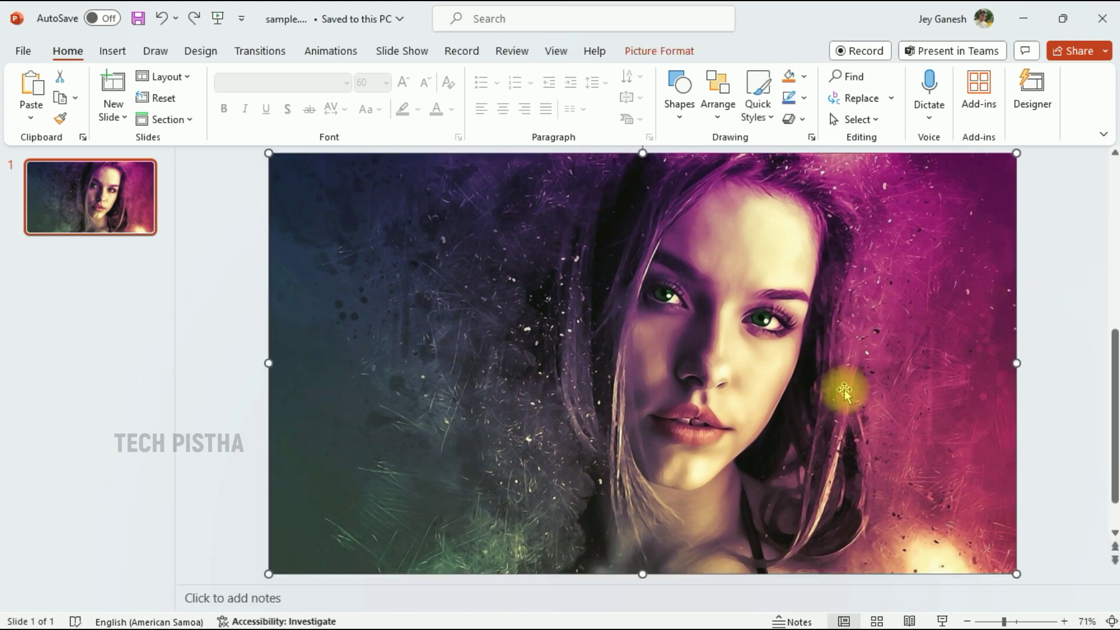
- Delete the picture and make woman.jpg the slide's picture-fill background from a file
{"action": "key", "text": "Delete"}
{"action": "right_click", "coordinate": [717, 304]}
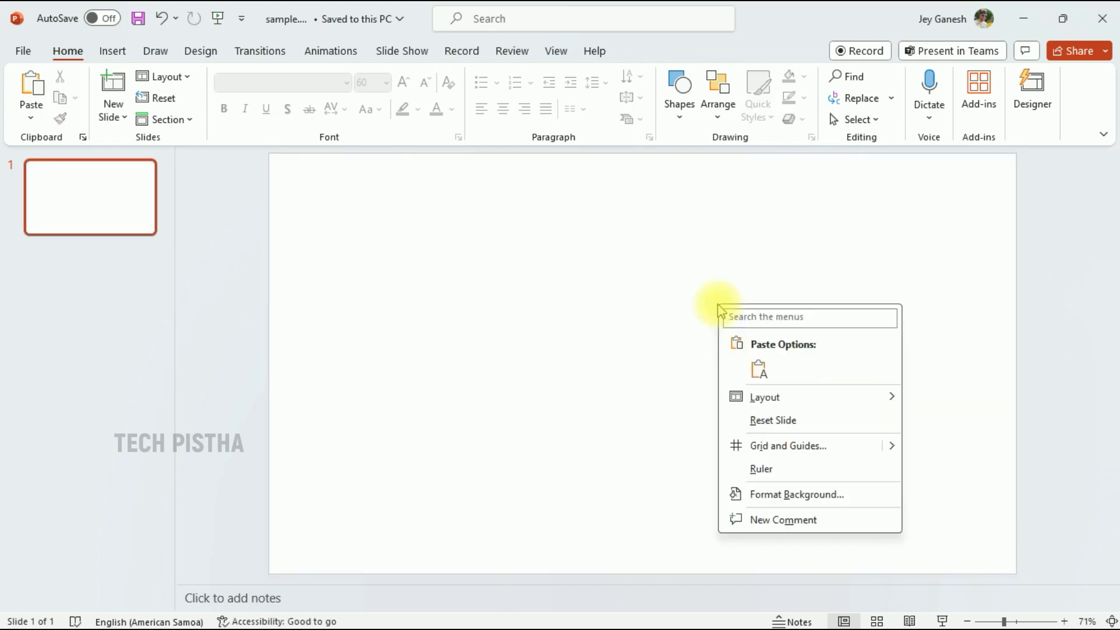
{"action": "left_click", "coordinate": [776, 502]}
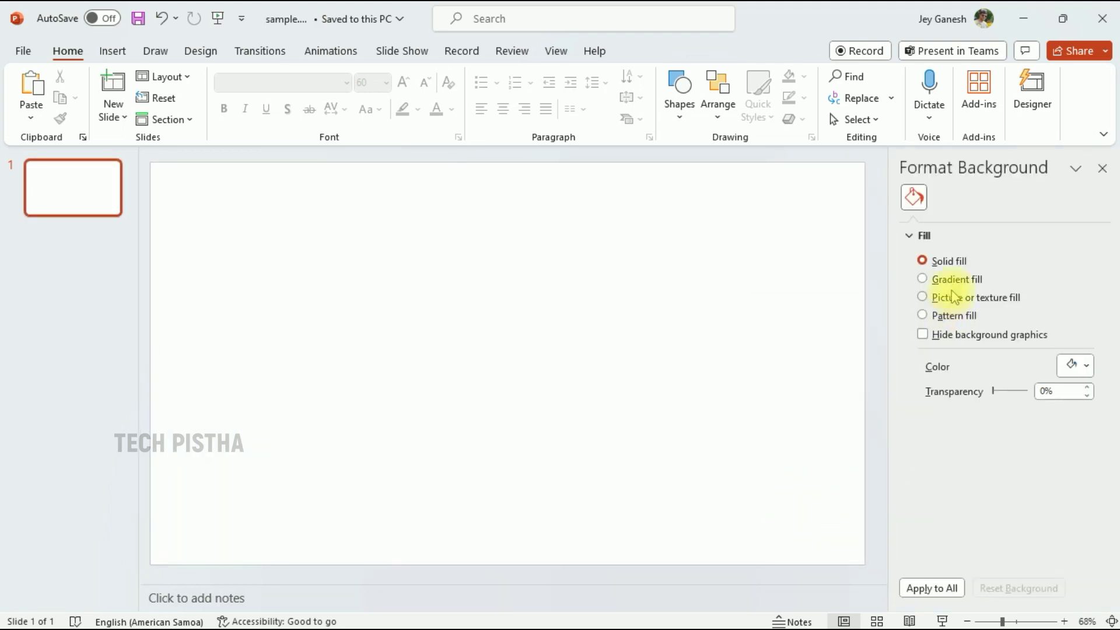
{"action": "left_click", "coordinate": [954, 297]}
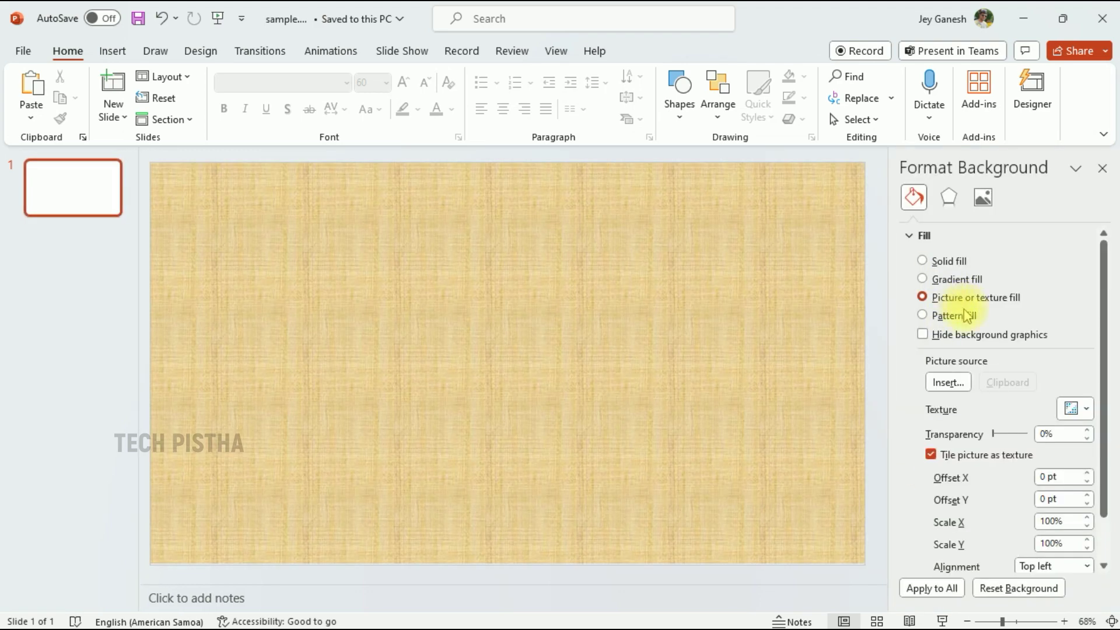
{"action": "left_click", "coordinate": [948, 383]}
{"action": "left_click", "coordinate": [497, 282]}
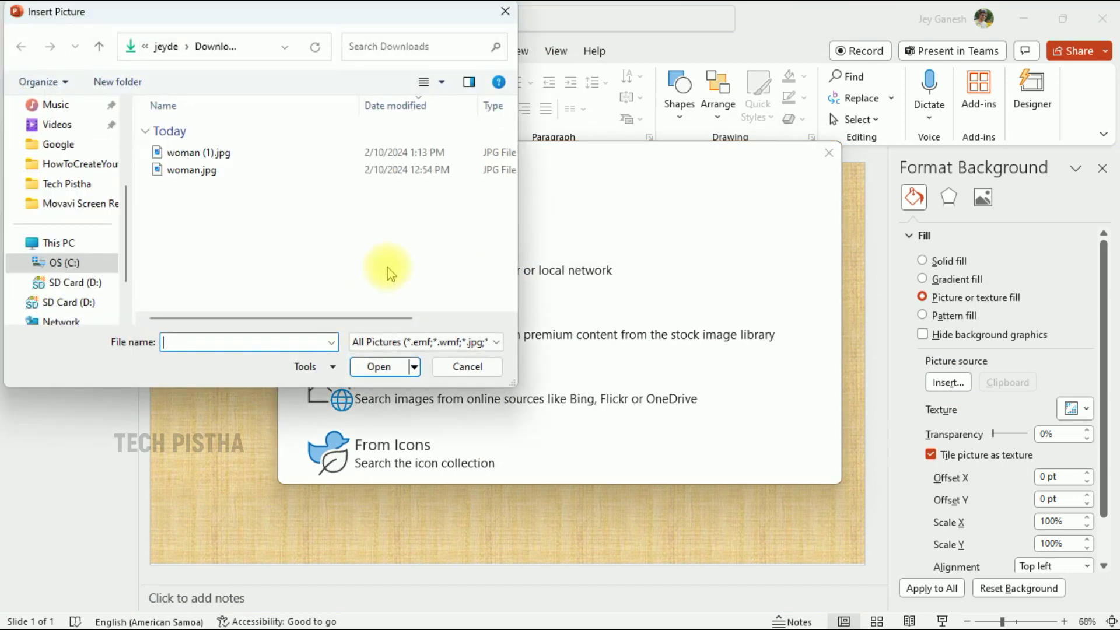
{"action": "left_click", "coordinate": [193, 170]}
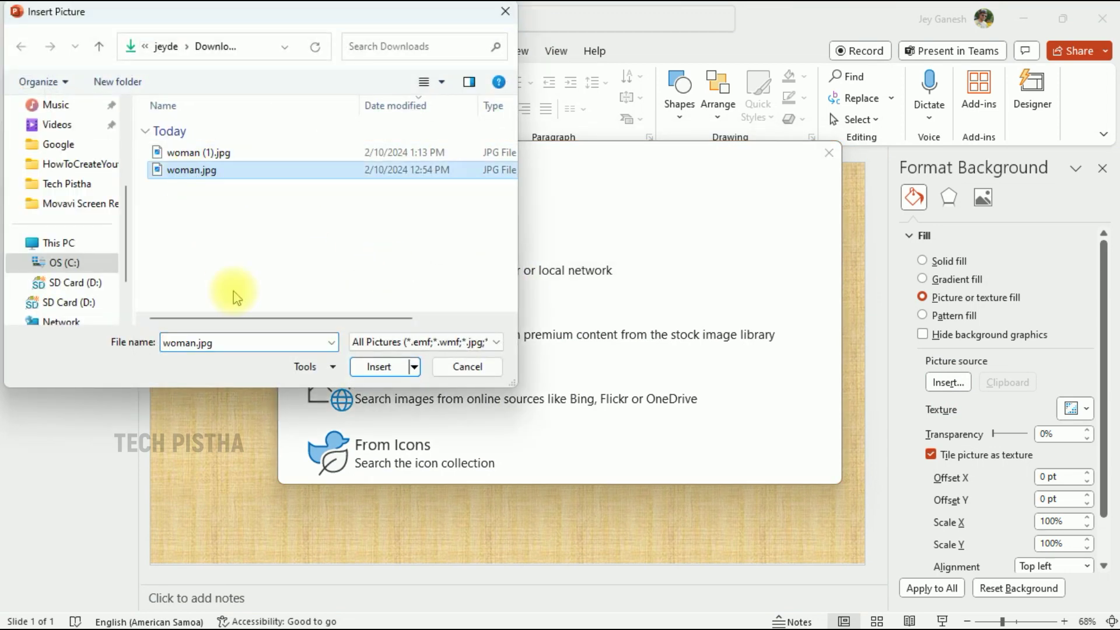
{"action": "left_click", "coordinate": [377, 367]}
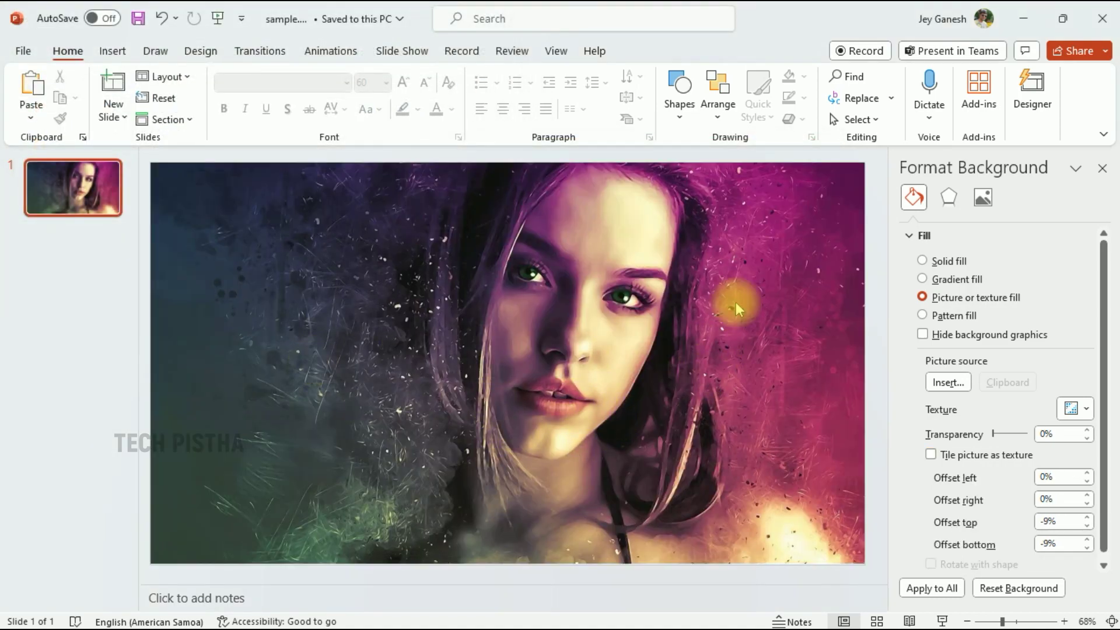